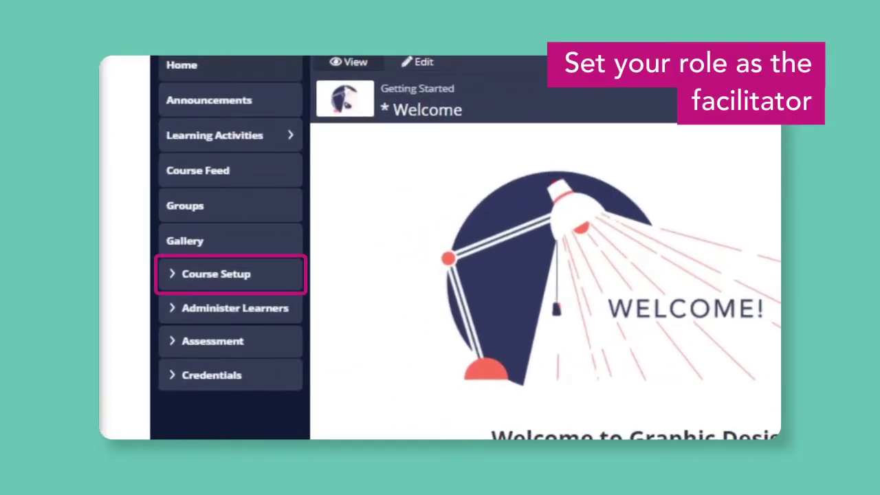
- Open the course's staff role management and review which staff facilitate, assess and design assessment
click(216, 276)
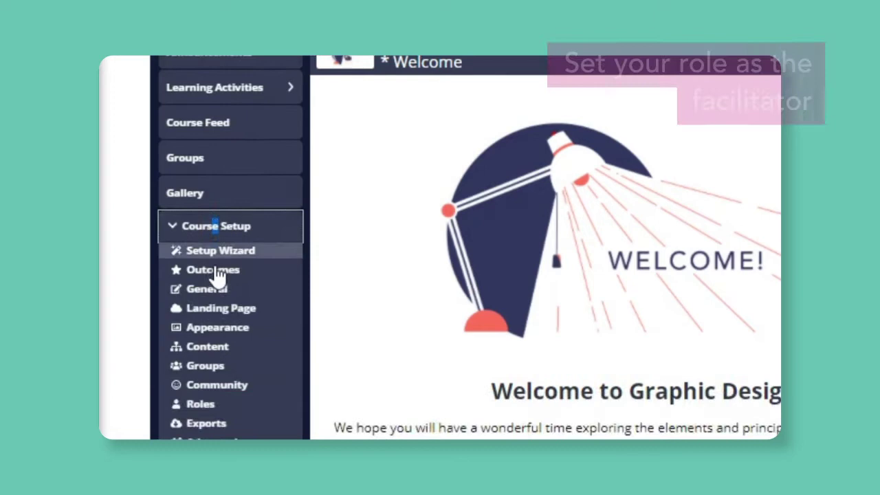
click(198, 345)
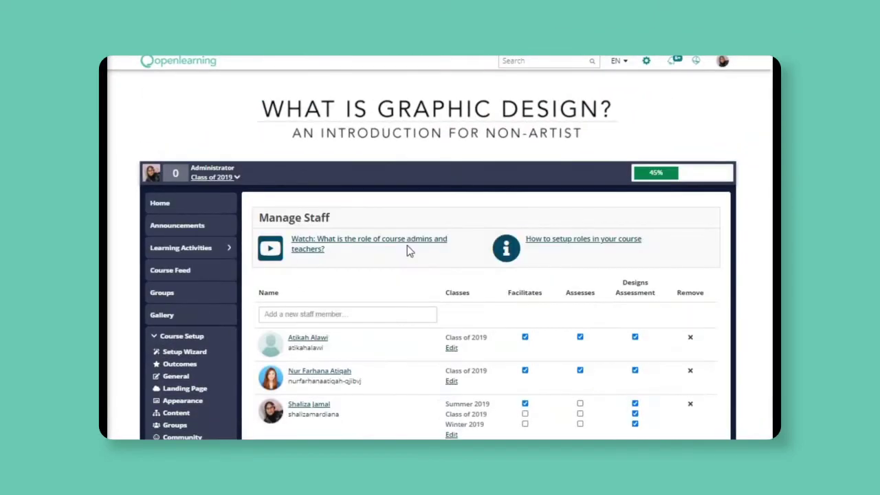
scroll(520, 323, down, 1)
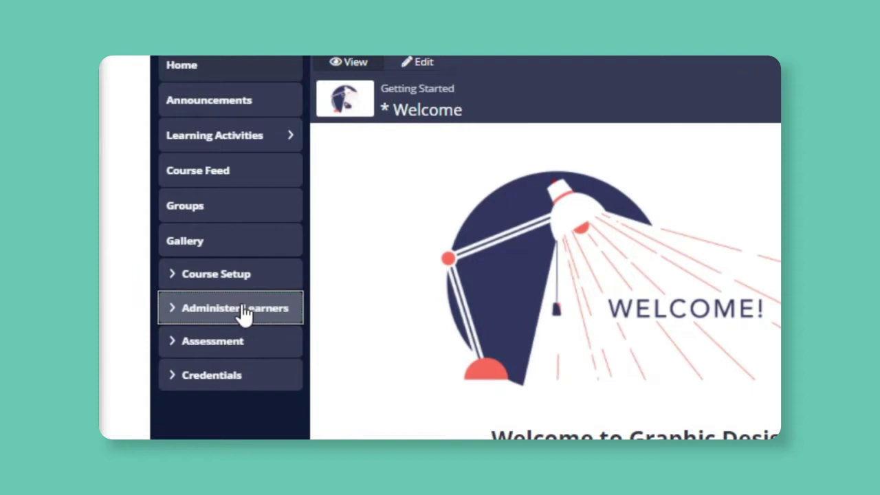
- Open the list of learners enrolled in the Class of 2019 and review their progress and activity figures
click(244, 309)
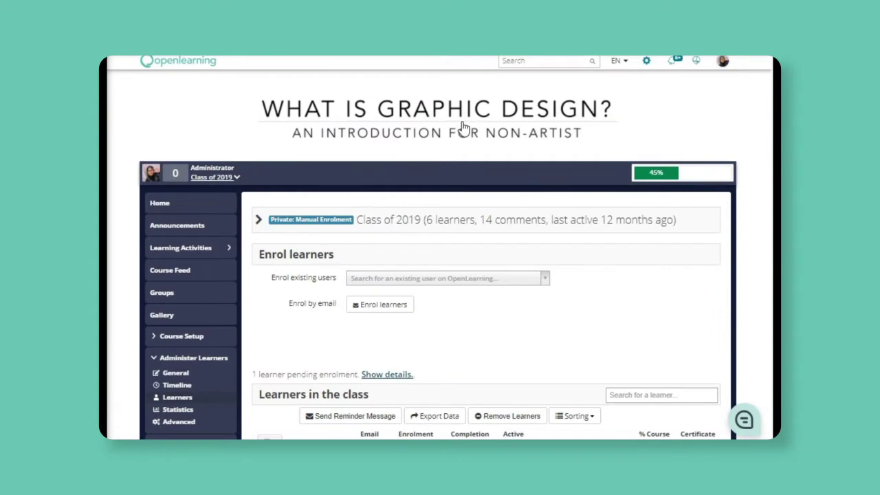
scroll(507, 203, down, 3)
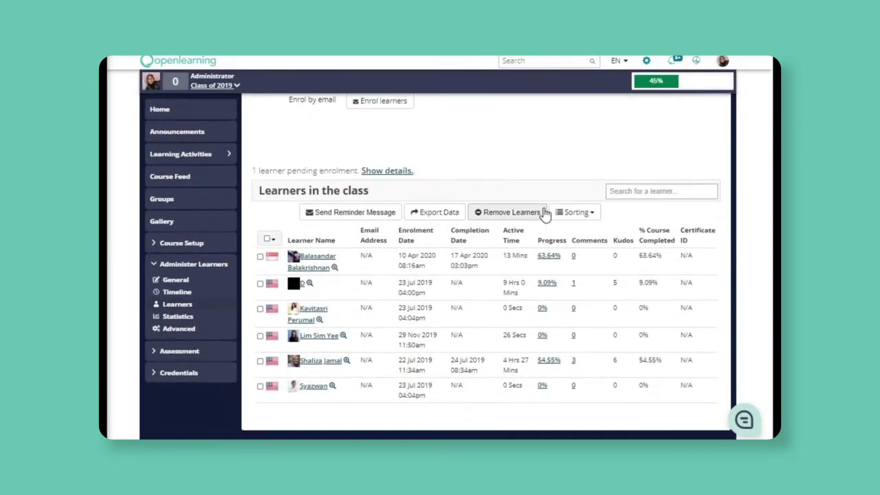
scroll(550, 212, down, 2)
scroll(556, 209, up, 1)
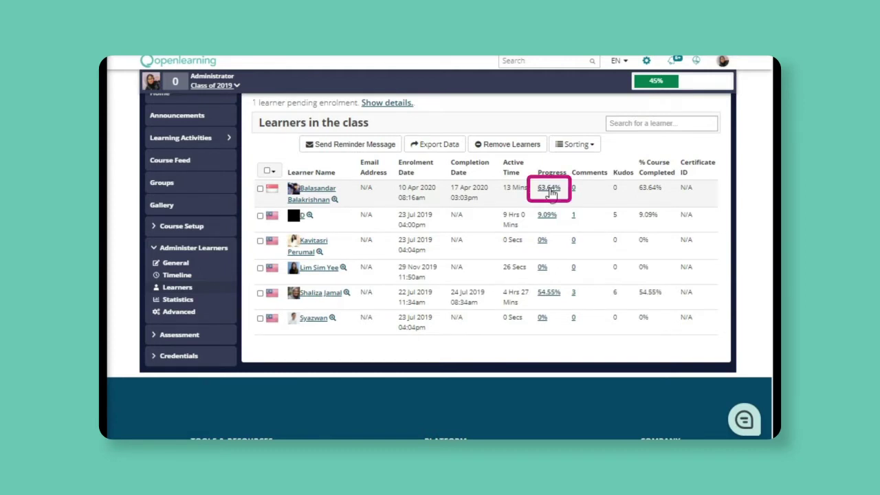
- Open the first listed learner's progress report and examine the certification status and completed learning activities
click(549, 189)
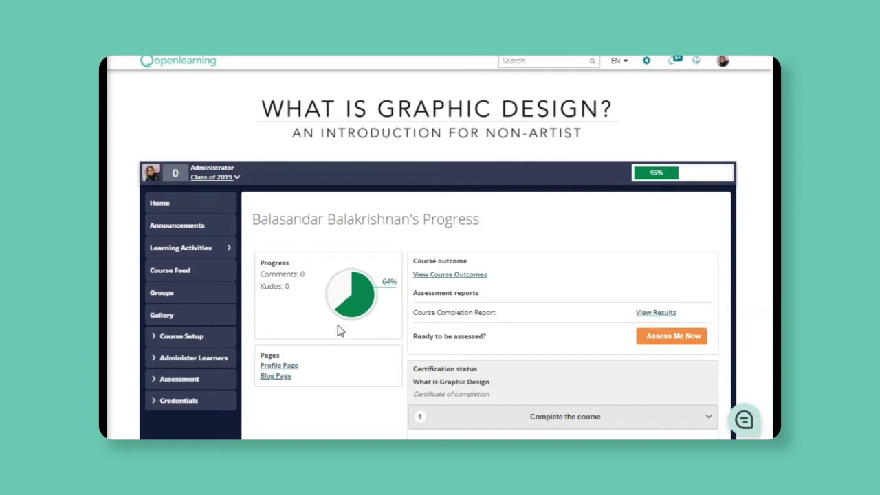
scroll(498, 291, down, 3)
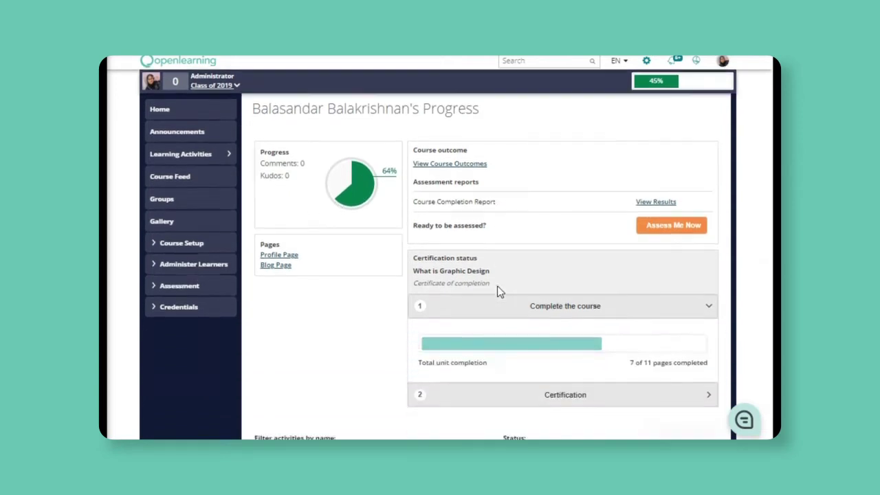
scroll(500, 293, down, 3)
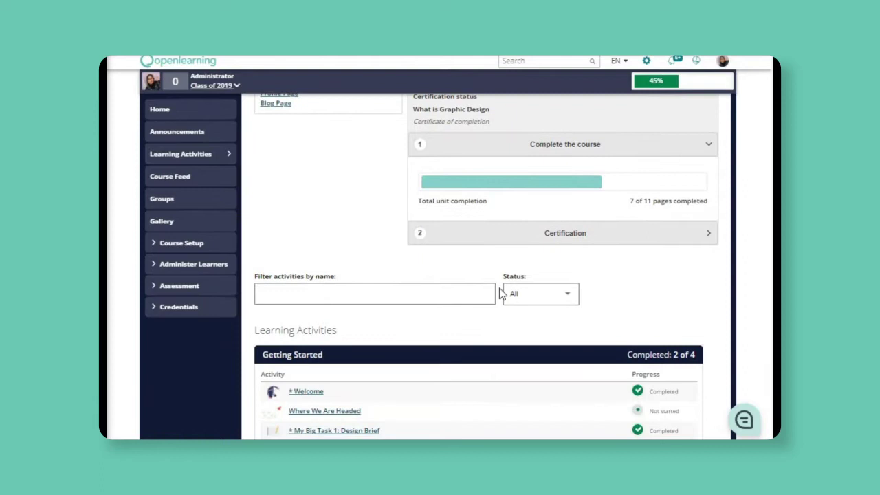
scroll(502, 296, down, 1)
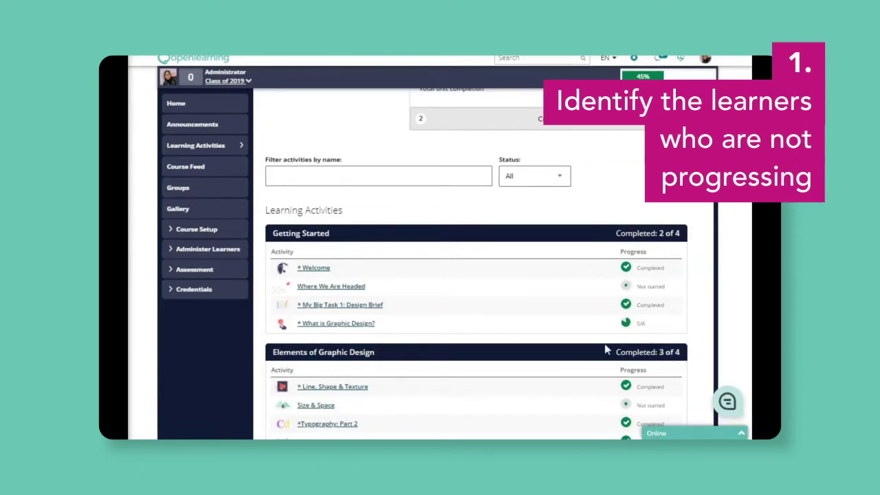
- Find the learner in the online chat and send the message "Hi, how are you doing?"
click(744, 434)
click(691, 431)
click(659, 406)
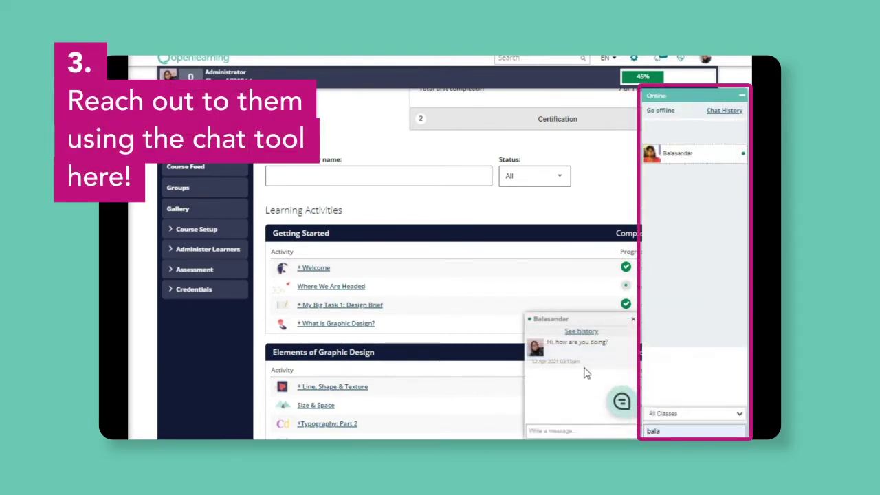
click(555, 428)
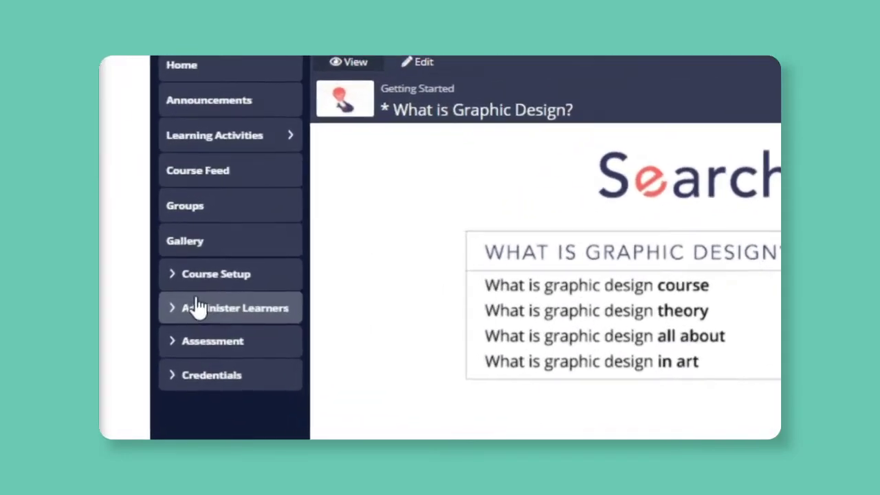
- Open the class statistics and examine the student progress chart and the average time spent on each page
click(174, 356)
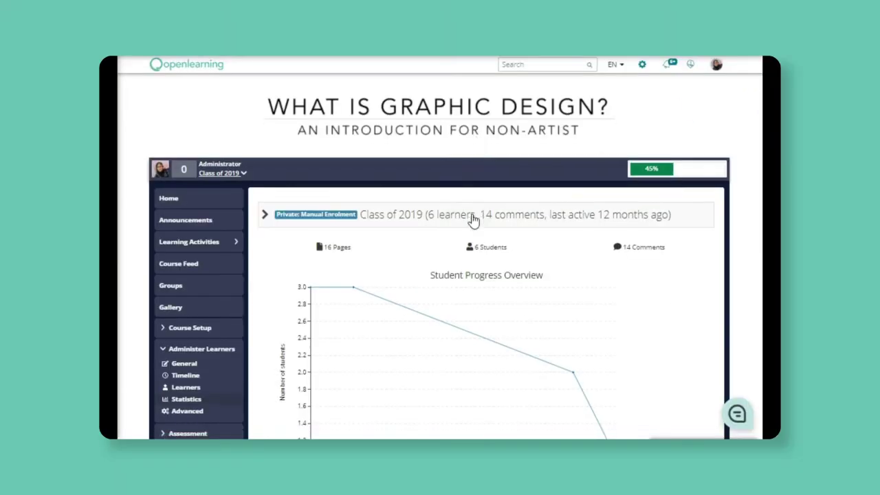
scroll(473, 220, down, 2)
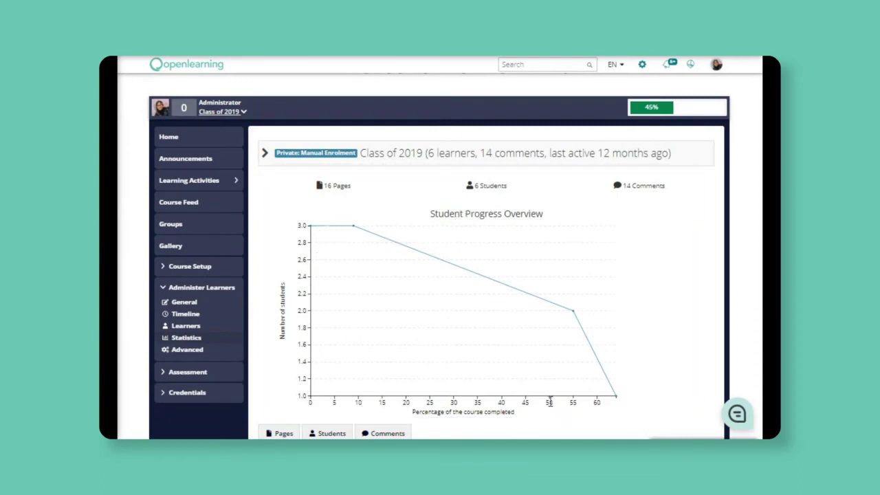
scroll(544, 323, down, 5)
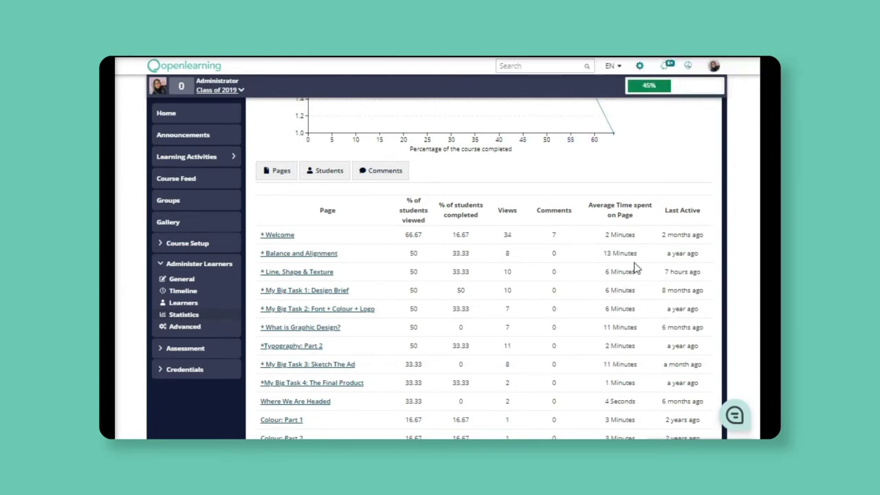
drag(634, 254, 603, 256)
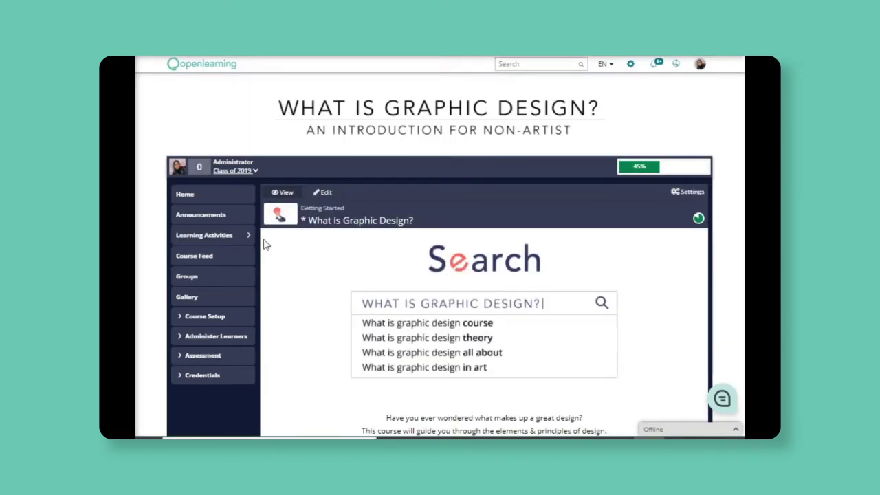
- Start a new course announcement titled "First Week Catch Up"
click(234, 217)
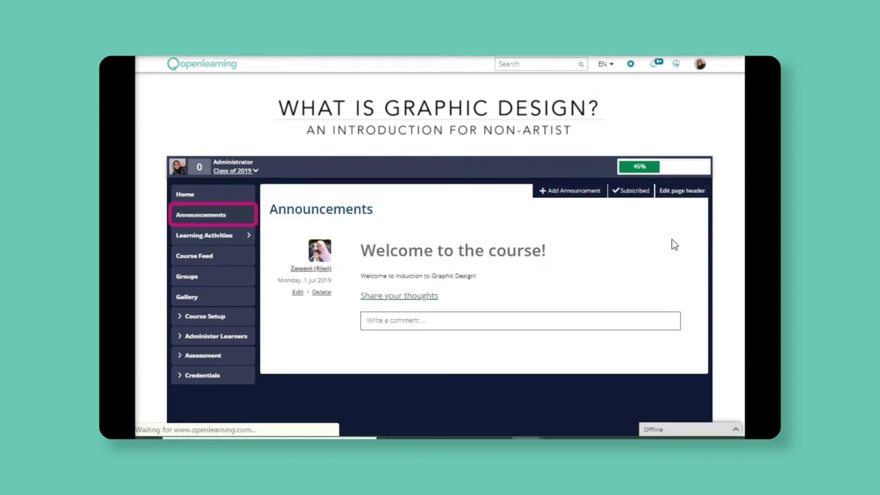
click(578, 191)
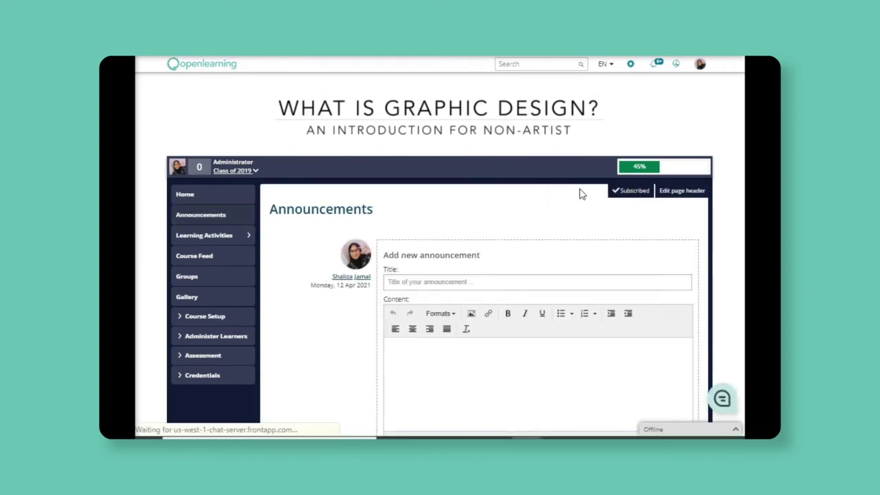
click(444, 281)
click(412, 304)
click(414, 350)
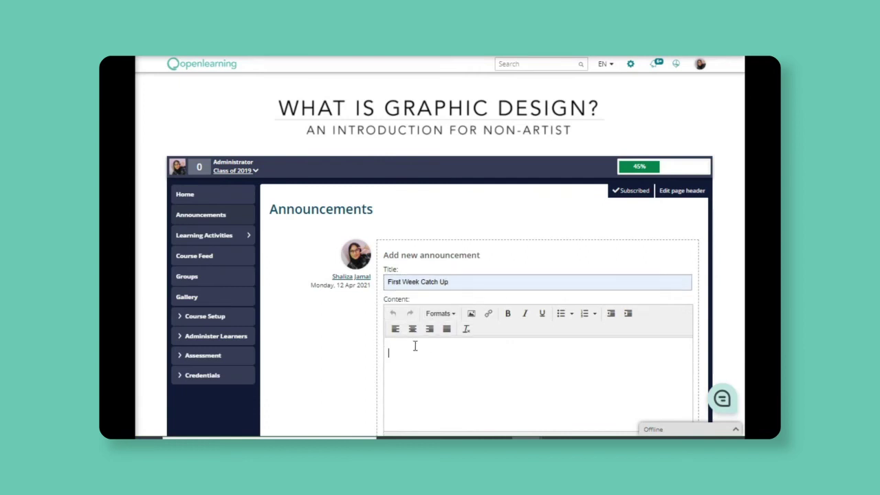
- Write the announcement content asking about module 1 and offering help, closing with "Have a great week ahead!" and the support e-mail address
text(Hi, how are you doing?  Since it has been a week since the course started, I thought it's a good time to do a bit of catch up with all of you. Have you completed module 1? How was it? I'd love to hear your feedback.  If you need help or have any questions about the content and activities in the course, feel free to reach to me on my email at any time.  Have a great week ahead!)
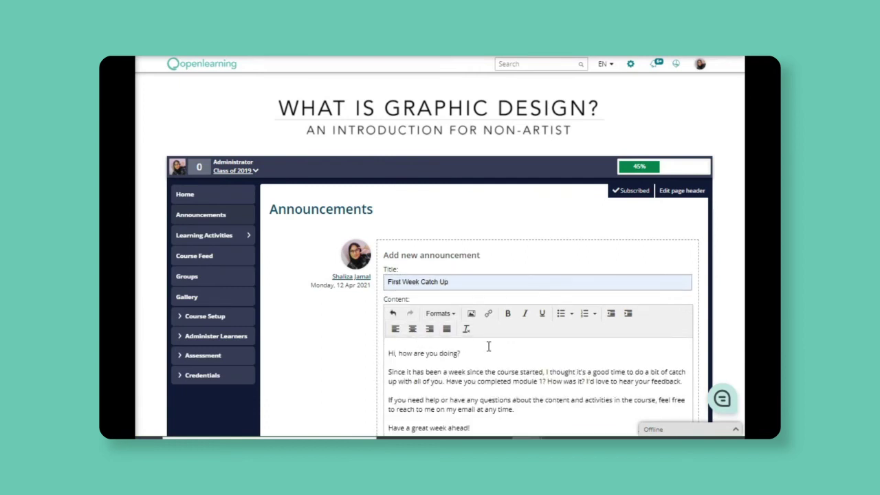
scroll(488, 347, down, 1)
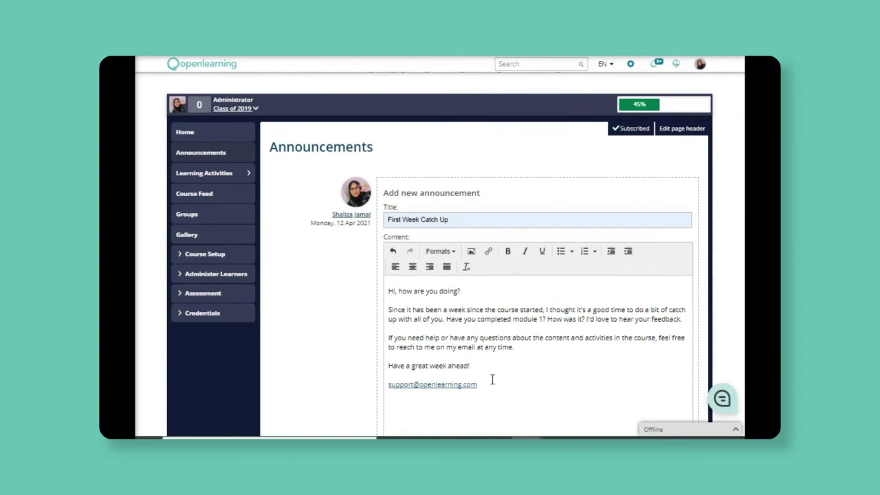
drag(485, 386, 387, 385)
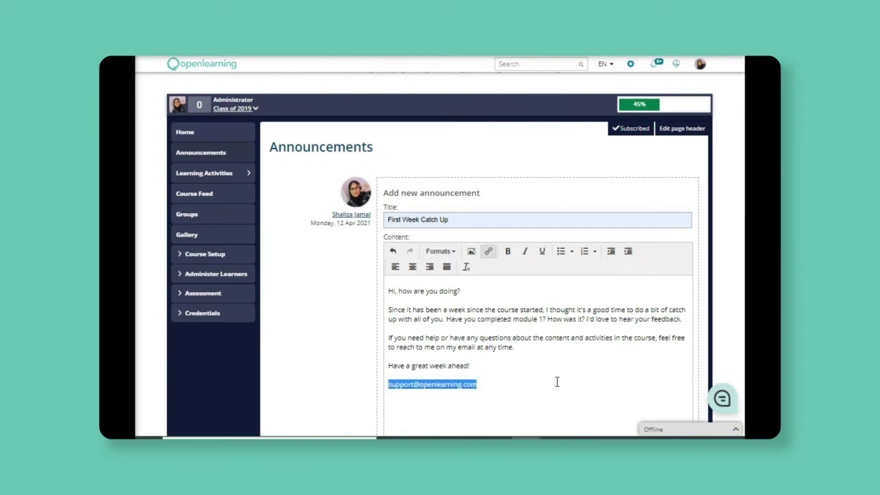
scroll(569, 382, down, 2)
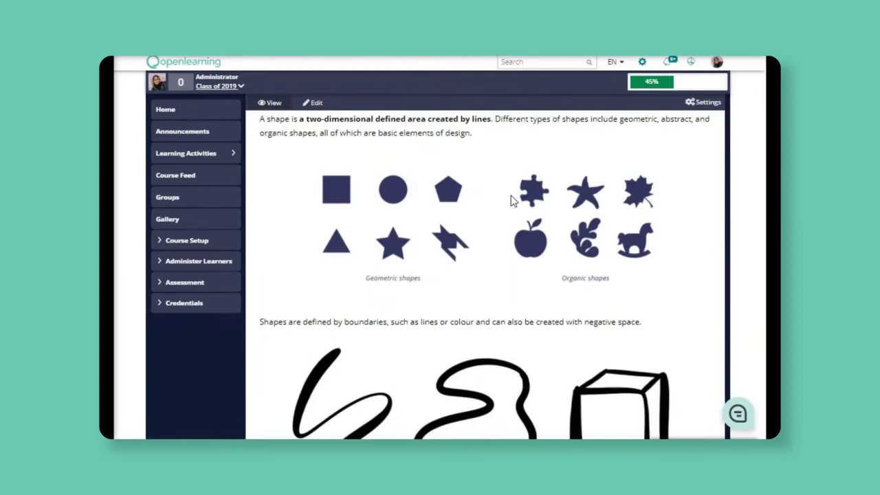
- Review the lesson page on shapes down to its Share Your Thoughts discussion
scroll(512, 202, down, 7)
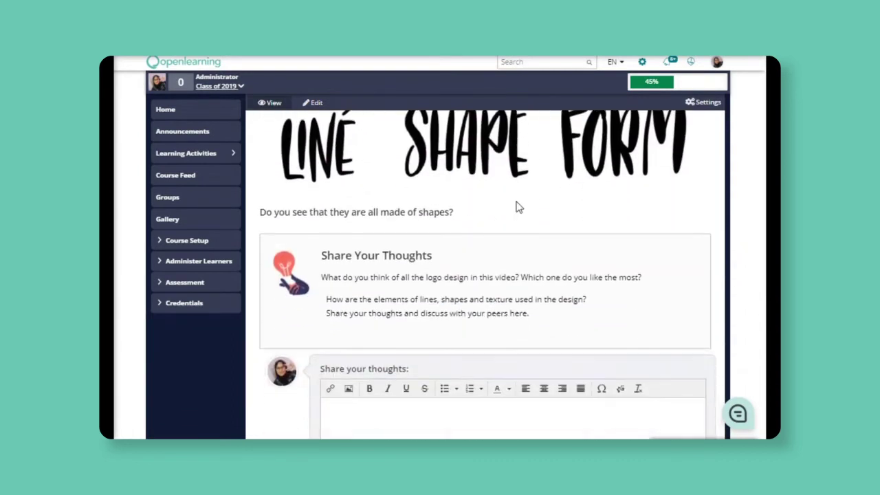
scroll(487, 293, down, 5)
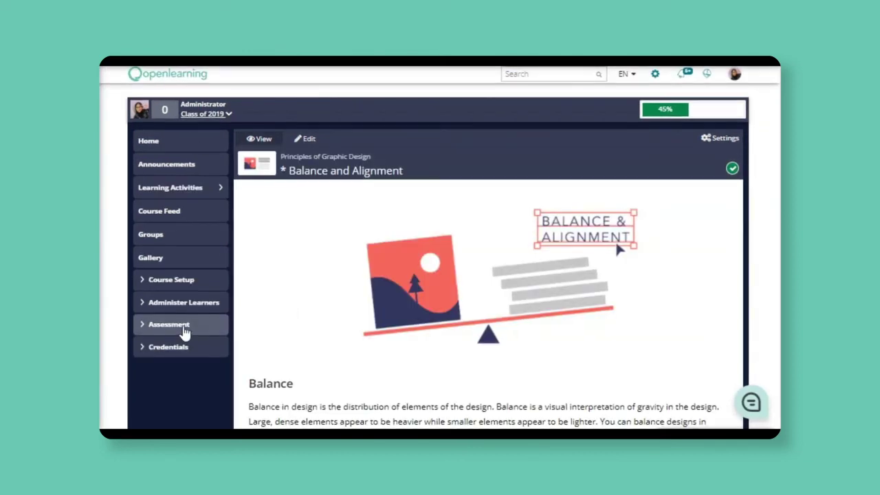
- Open the Course Completion Report's design for editing and review its evaluation criteria and weights
click(185, 329)
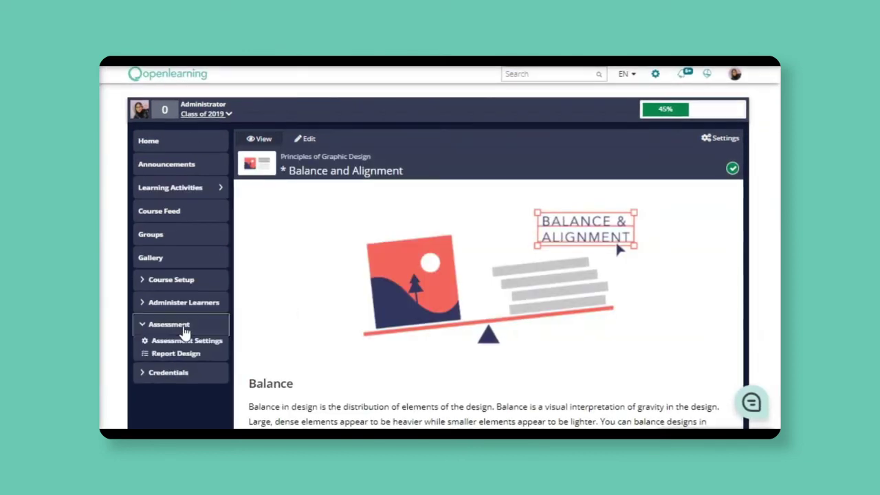
click(180, 355)
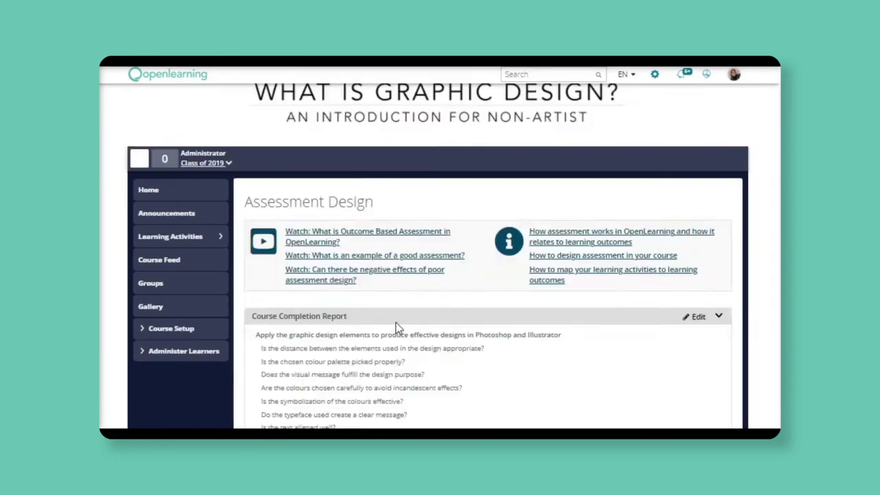
click(695, 279)
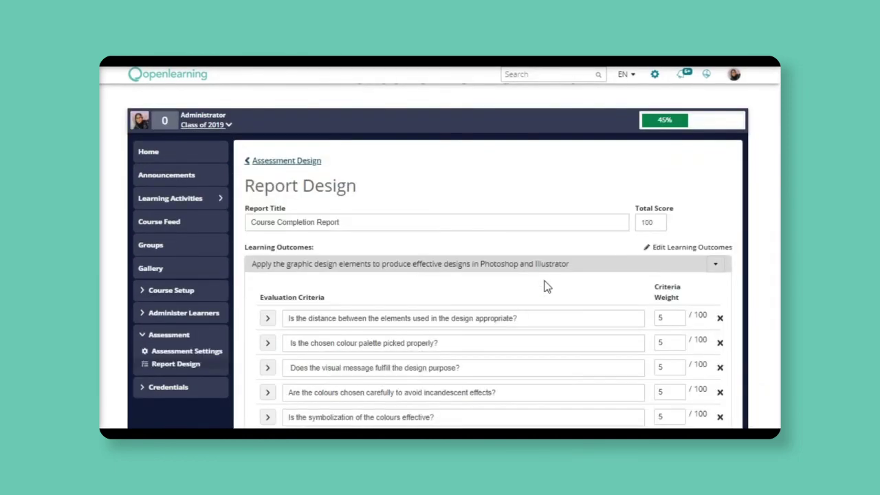
scroll(543, 286, down, 2)
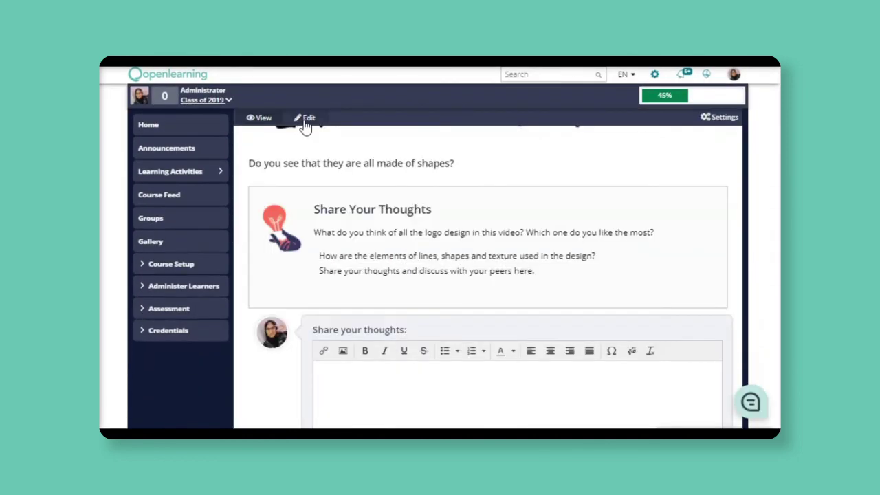
- Edit the lesson page and add the discussprojects learning outcome tag to the Share your thoughts post widget's share settings
click(304, 123)
scroll(385, 229, down, 10)
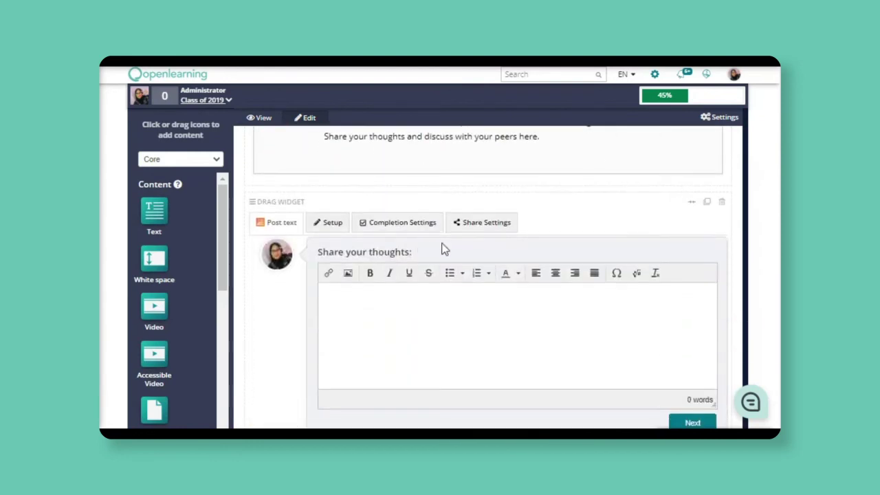
click(495, 223)
scroll(474, 248, down, 5)
click(401, 252)
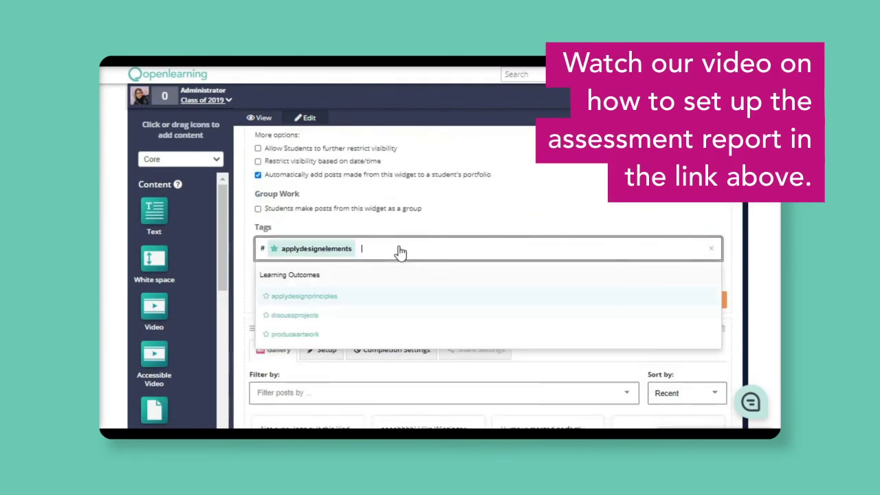
click(309, 314)
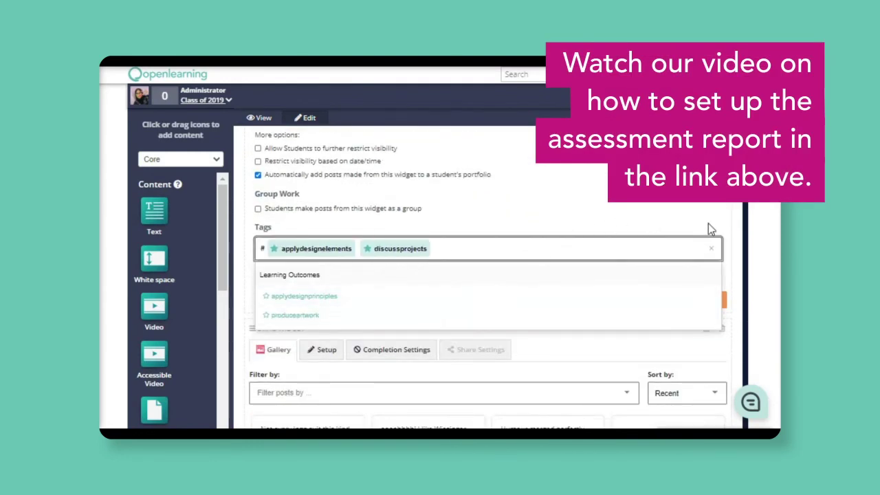